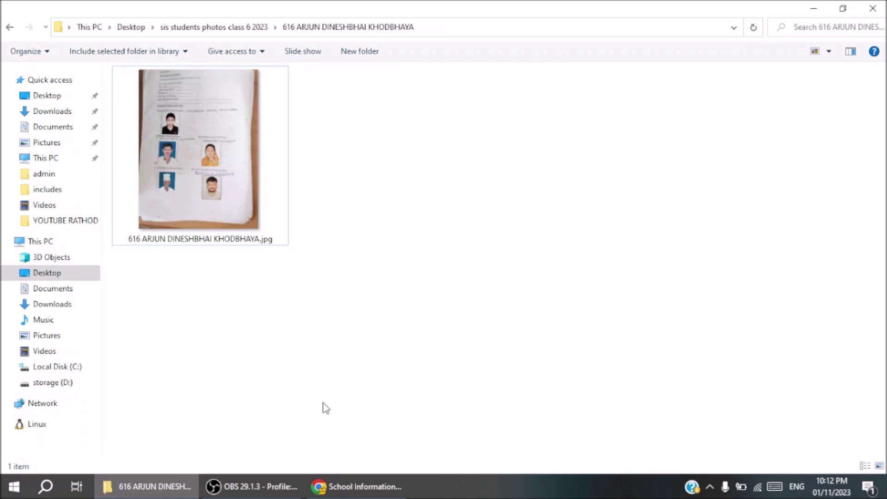
# - Paste five copies of the scanned form image and batch-rename them 01 (1).jpg to 01 (5).jpg
pyautogui.click(272, 233)
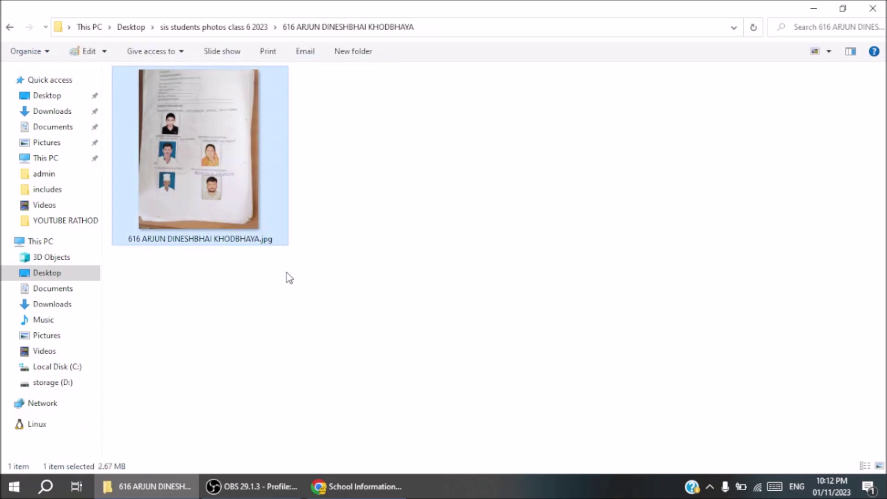
pyautogui.hotkey('ctrl', 'c')
pyautogui.hotkey('ctrl', 'v')
pyautogui.hotkey('ctrl', 'v')
pyautogui.hotkey('ctrl', 'v')
pyautogui.hotkey('ctrl', 'v')
pyautogui.hotkey('ctrl', 'v')
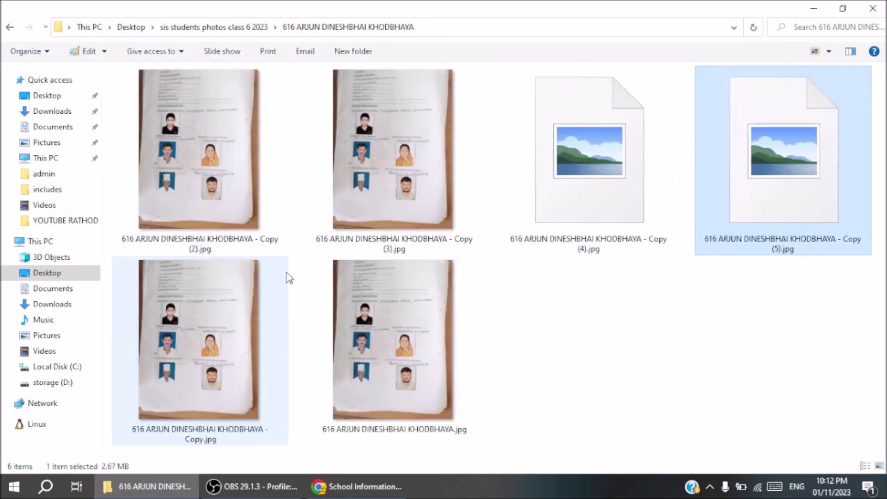
pyautogui.keyDown('ctrl'); pyautogui.scroll(-2, 450, 318); pyautogui.keyUp('ctrl')
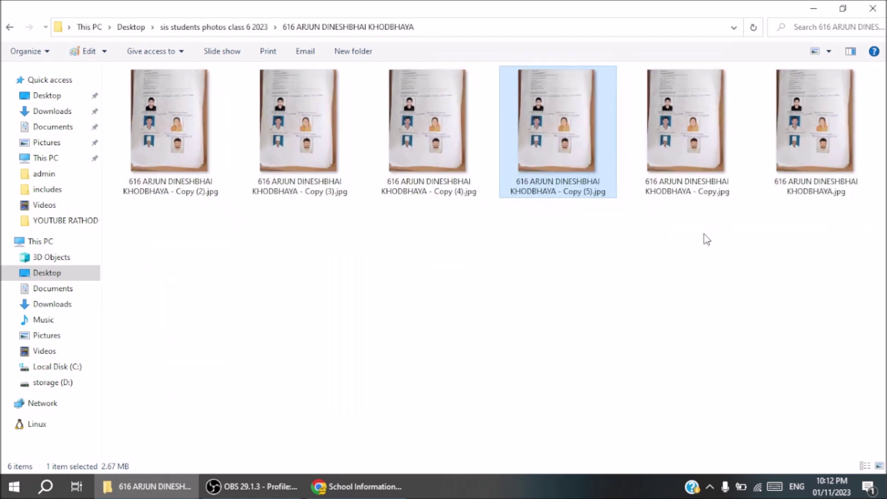
pyautogui.moveTo(707, 225); pyautogui.dragTo(173, 158)
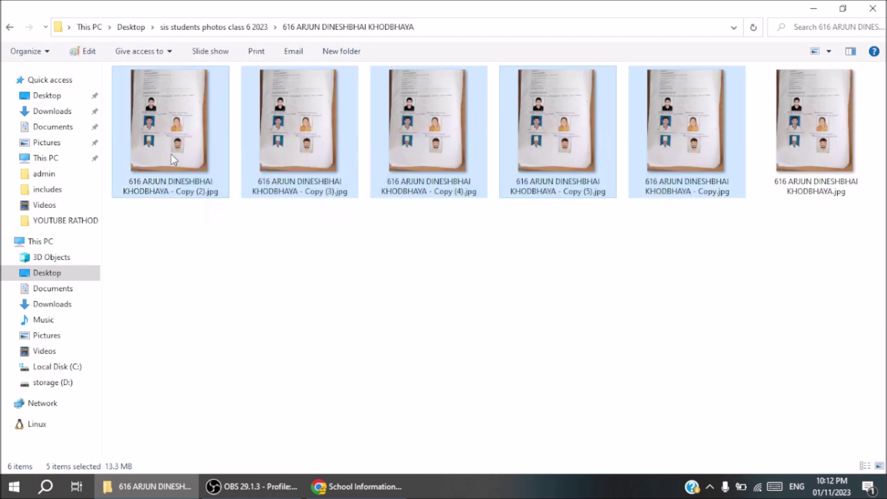
pyautogui.press('F2')
pyautogui.write('01')
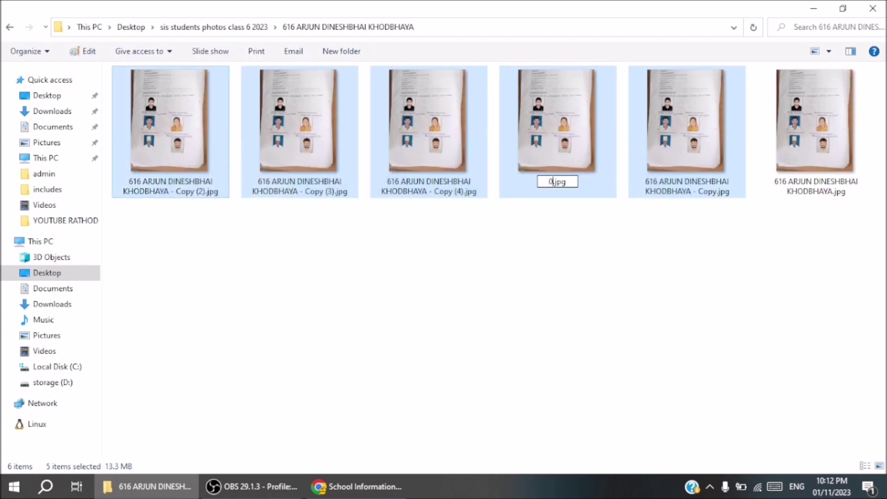
pyautogui.press('Return')
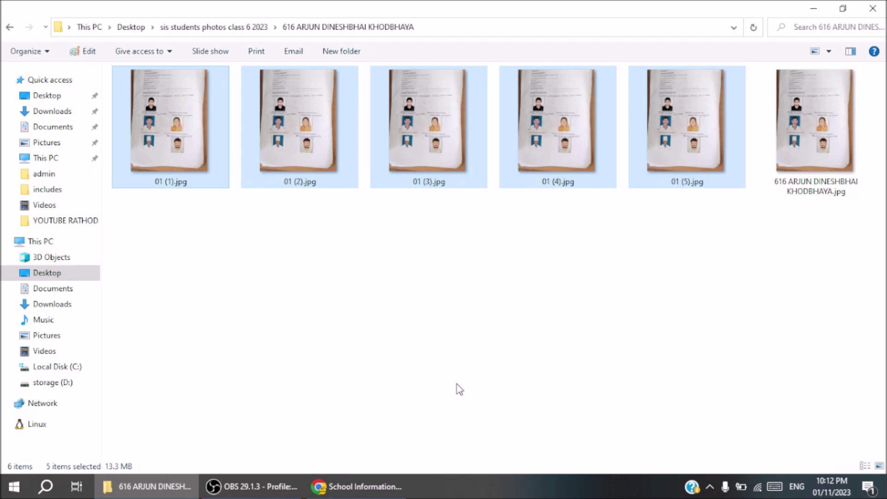
pyautogui.click(448, 329)
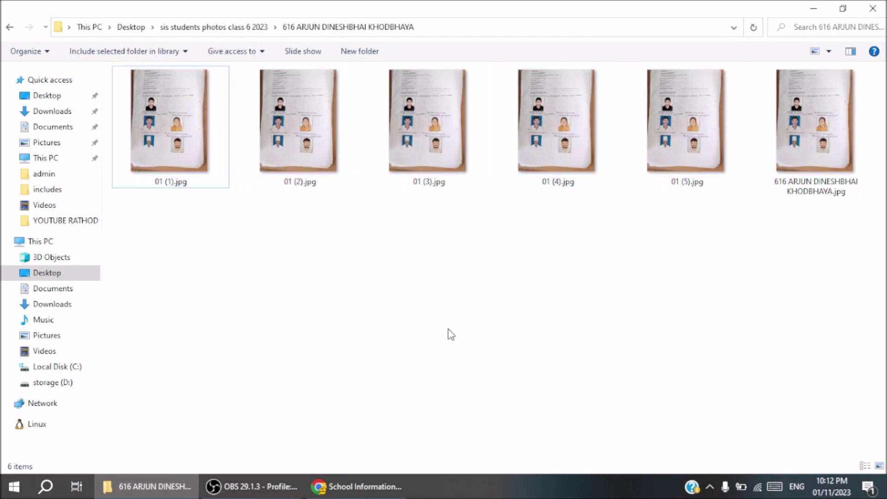
# - Open 01 (1).jpg in Microsoft Office Picture Manager and show the Edit Pictures tools
pyautogui.rightClick(196, 132)
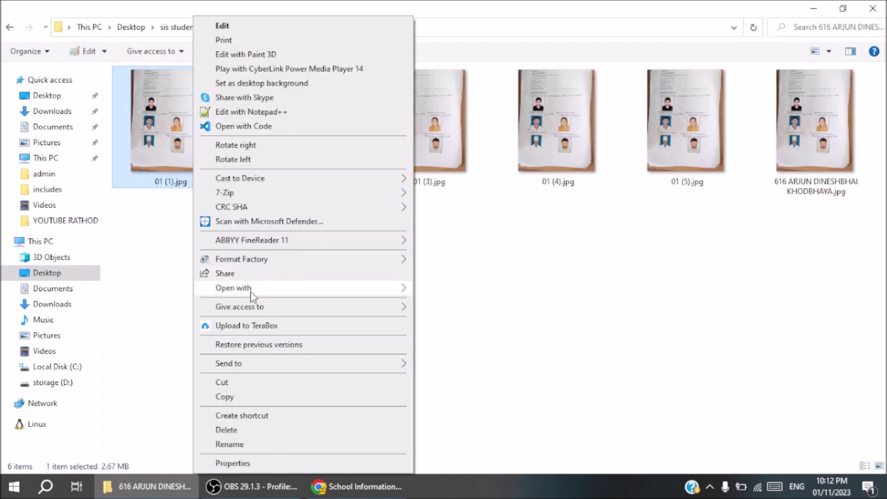
pyautogui.moveTo(251, 291)
pyautogui.click(504, 305)
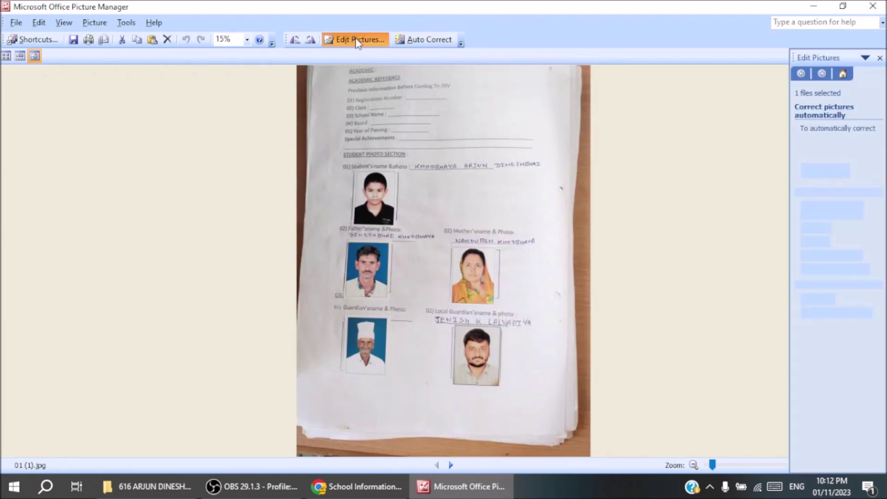
pyautogui.click(354, 39)
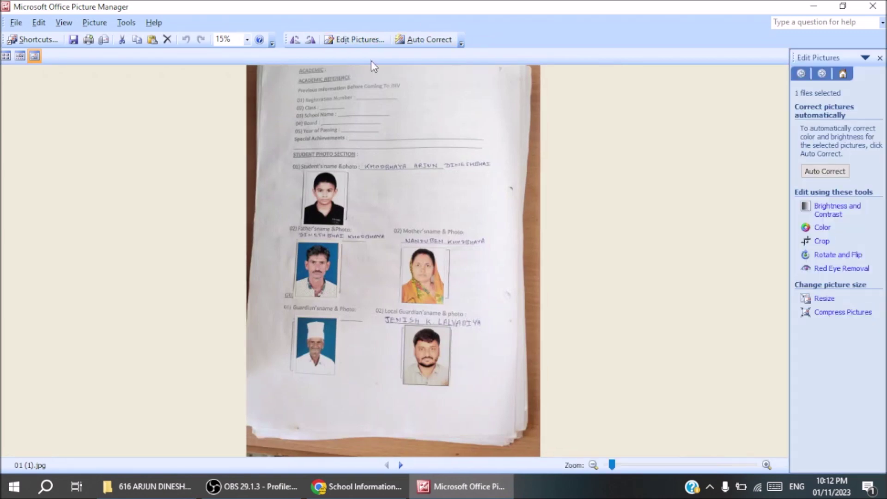
# - Crop 01 (1).jpg to the student's portrait at 382 x 557 pixels
pyautogui.click(820, 241)
pyautogui.moveTo(536, 454); pyautogui.dragTo(346, 226)
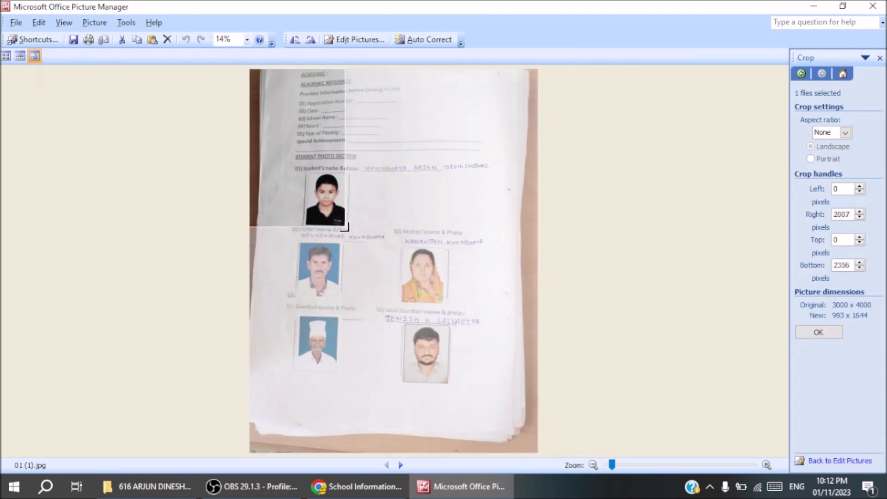
pyautogui.moveTo(252, 74); pyautogui.dragTo(308, 174)
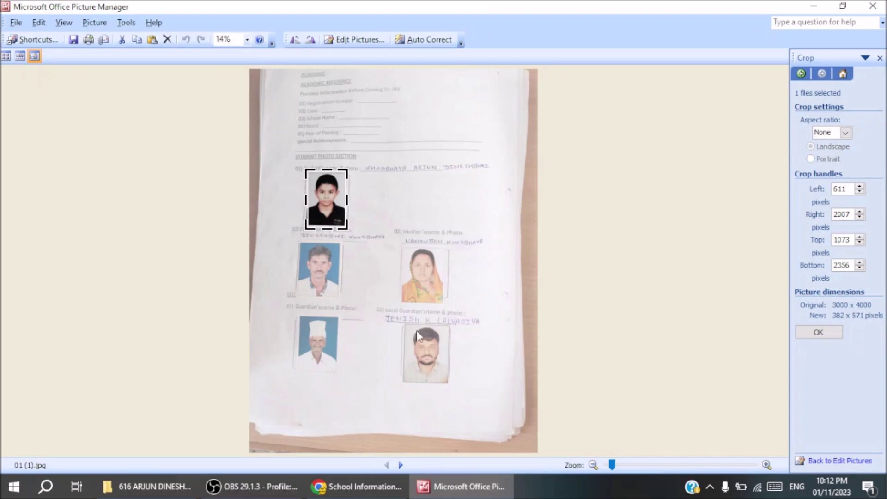
pyautogui.click(826, 332)
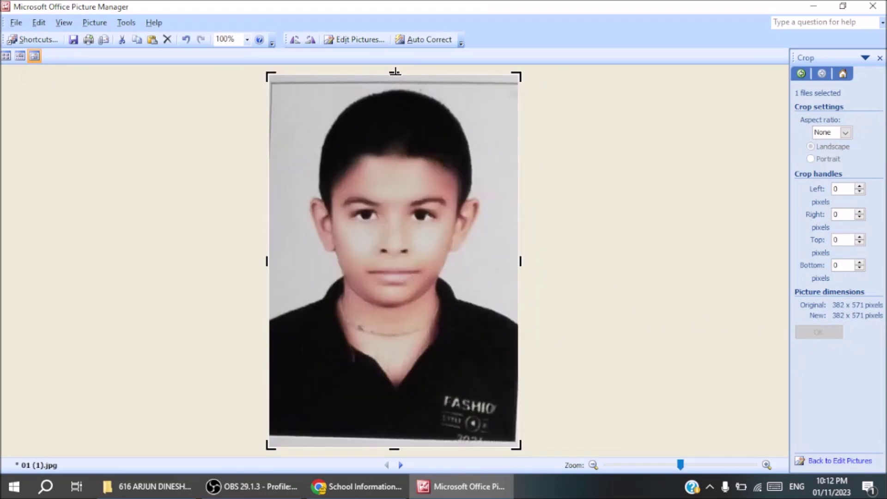
pyautogui.moveTo(395, 73); pyautogui.dragTo(396, 82)
pyautogui.click(830, 334)
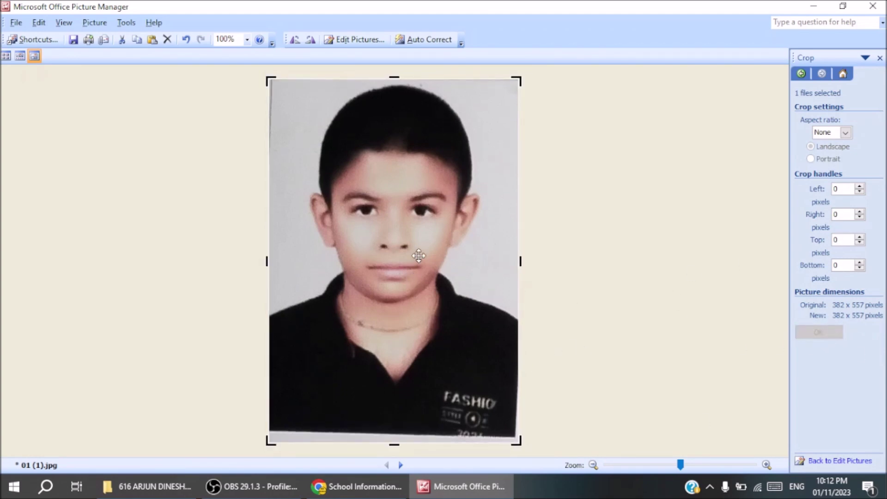
pyautogui.click(400, 465)
# - Crop 01 (2).jpg to the father's portrait, trimming its left and top borders
pyautogui.moveTo(250, 70); pyautogui.dragTo(300, 241)
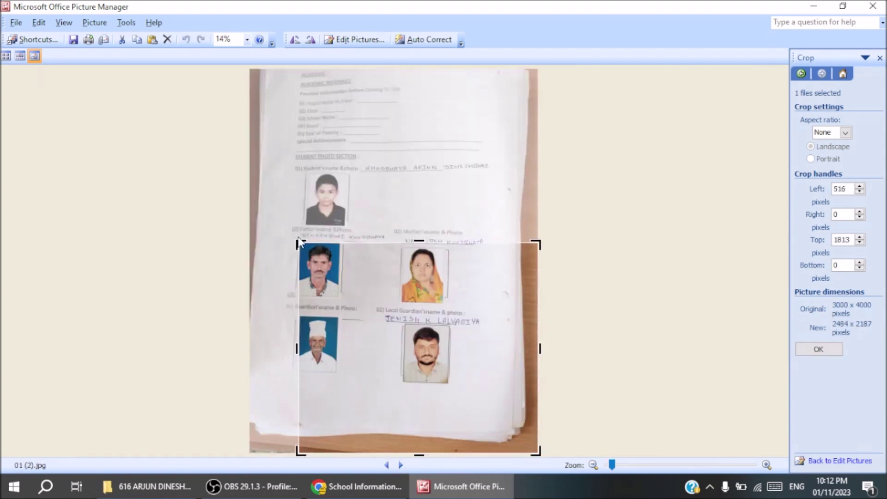
pyautogui.moveTo(536, 450); pyautogui.dragTo(337, 297)
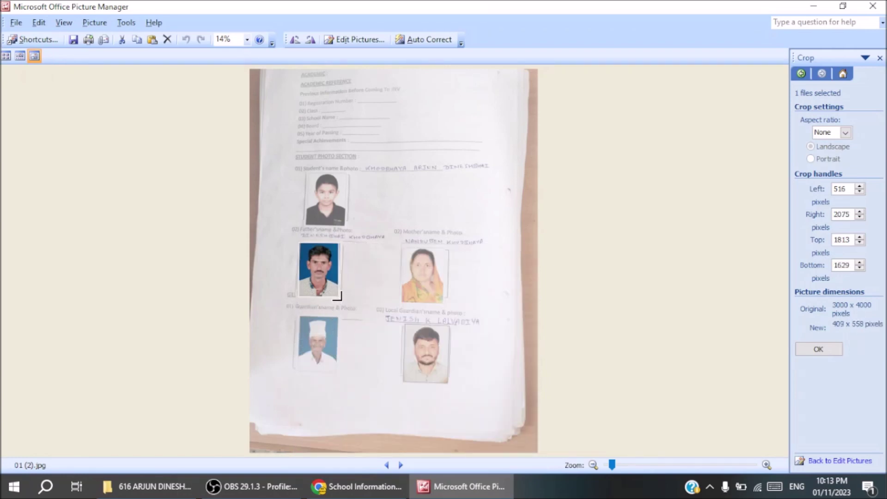
pyautogui.click(817, 349)
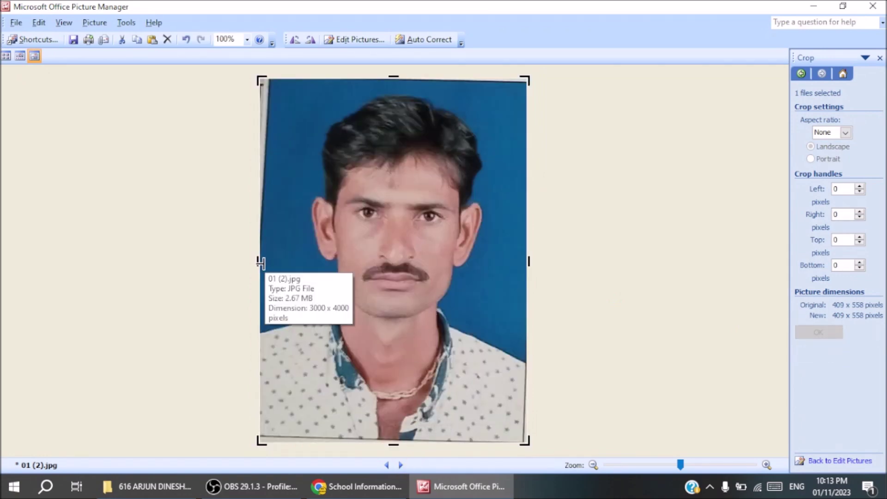
pyautogui.moveTo(257, 261); pyautogui.dragTo(263, 261)
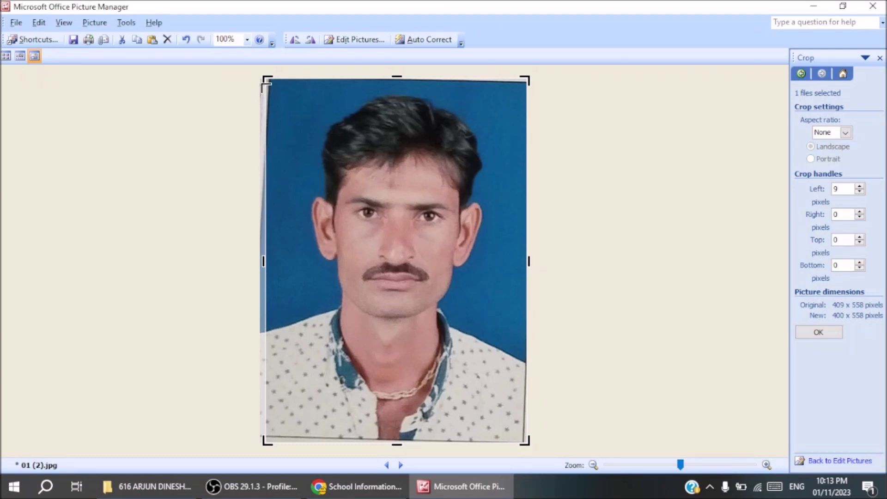
pyautogui.moveTo(264, 79); pyautogui.dragTo(279, 82)
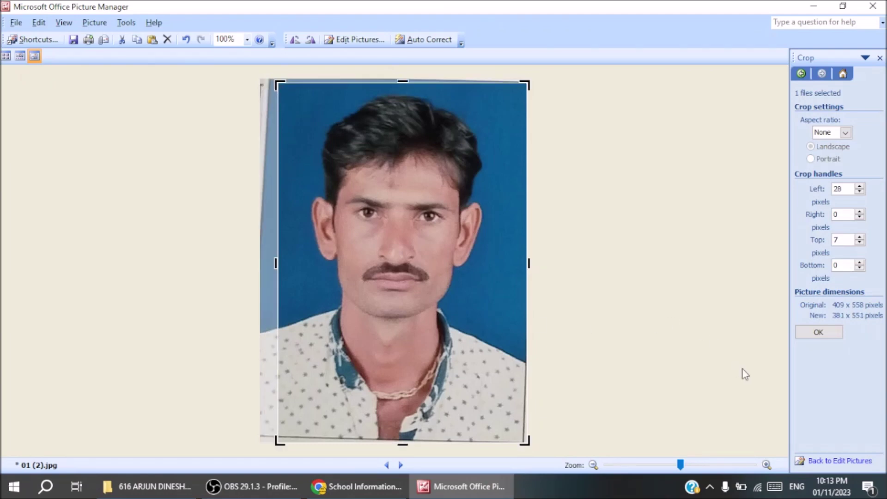
pyautogui.click(818, 332)
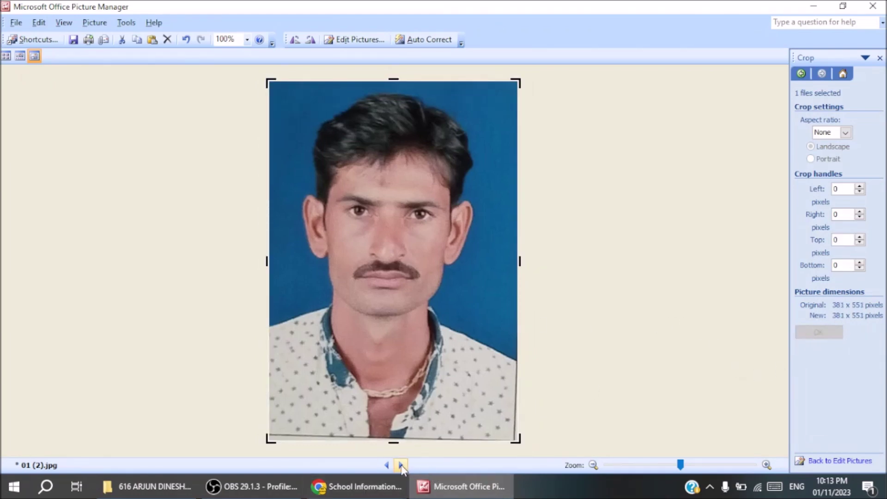
# - Frame the mother's portrait in 01 (3).jpg with the crop box
pyautogui.click(400, 465)
pyautogui.moveTo(250, 69); pyautogui.dragTo(400, 249)
pyautogui.moveTo(536, 450); pyautogui.dragTo(447, 304)
# - Apply the mother's crop and trim its left and right edges to 398 x 557 pixels
pyautogui.click(820, 348)
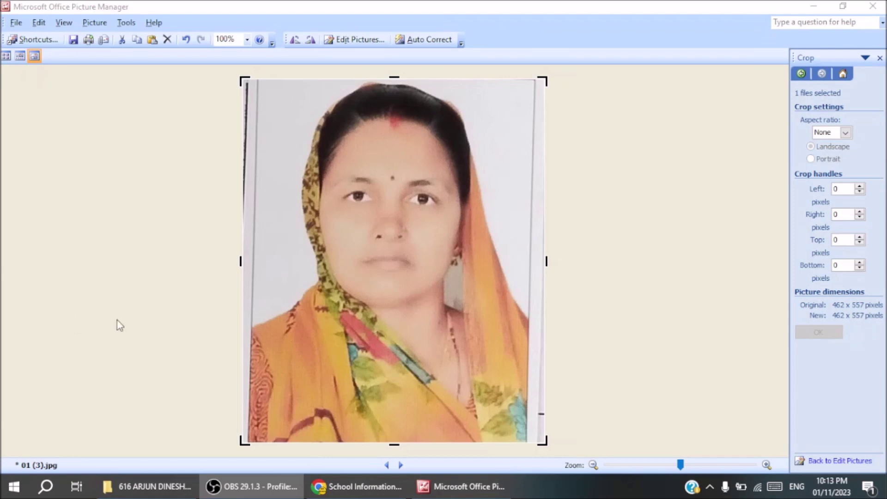
pyautogui.moveTo(241, 262); pyautogui.dragTo(258, 261)
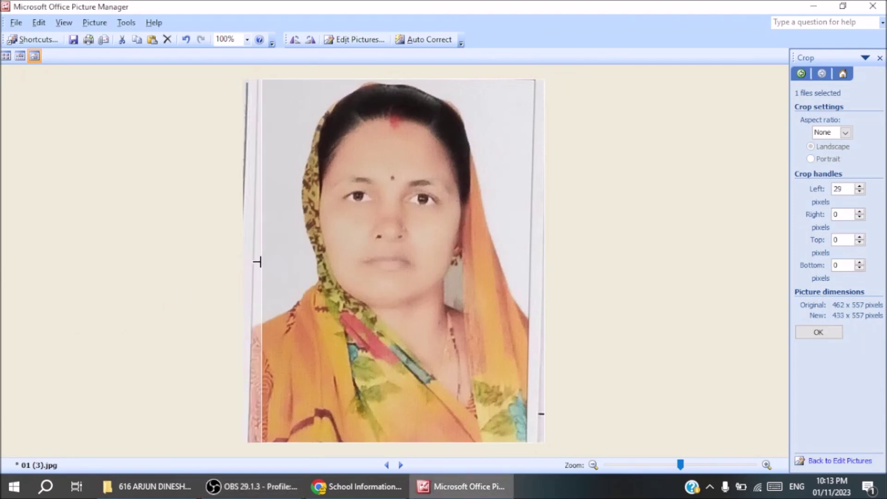
pyautogui.moveTo(546, 262); pyautogui.dragTo(523, 260)
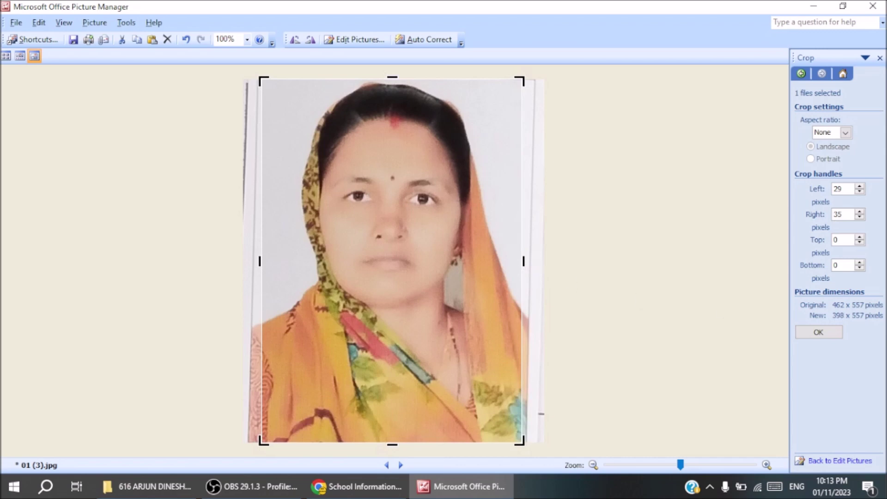
pyautogui.press('Return')
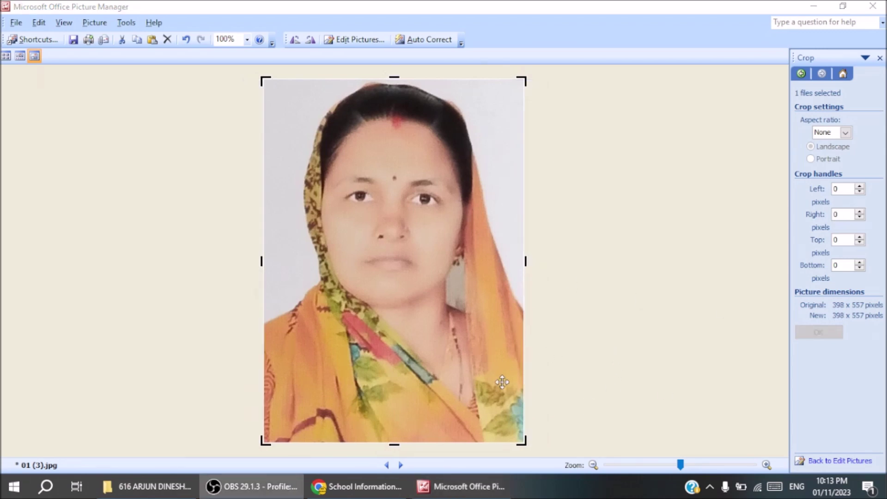
pyautogui.click(401, 465)
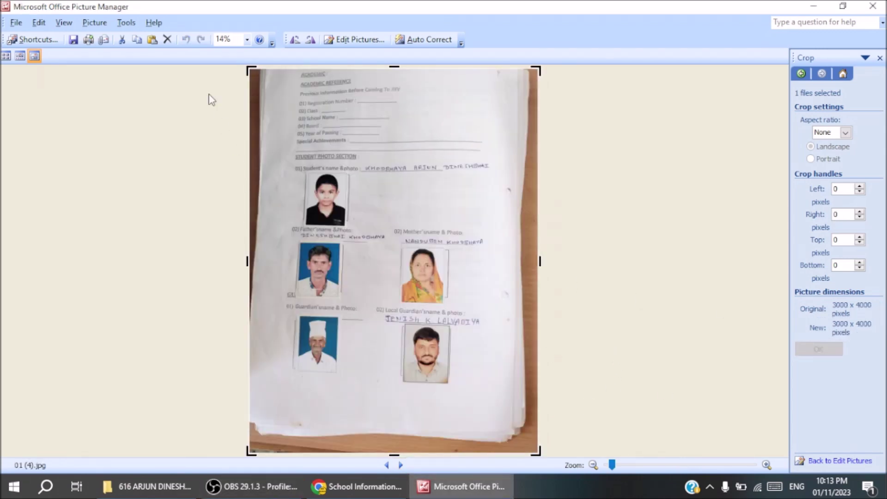
# - Crop 01 (4).jpg to the guardian's photo, trimming the top strip to 347 x 485 pixels
pyautogui.moveTo(251, 72); pyautogui.dragTo(301, 317)
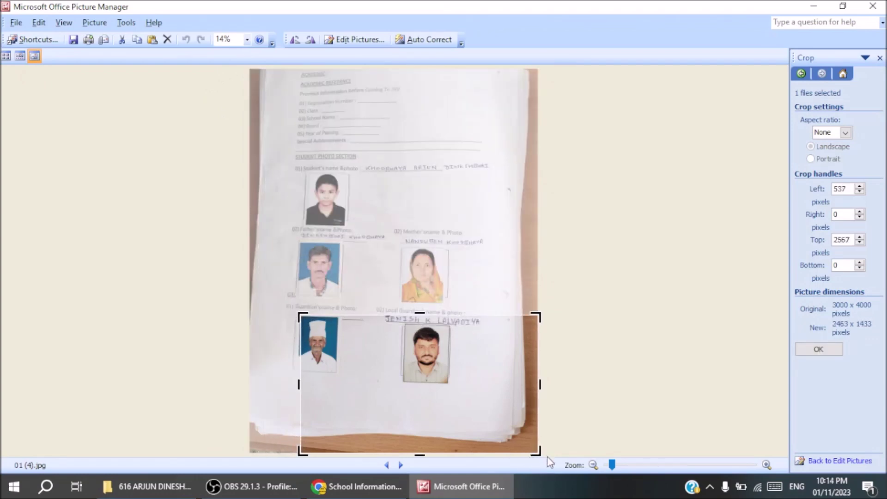
pyautogui.moveTo(538, 450); pyautogui.dragTo(336, 364)
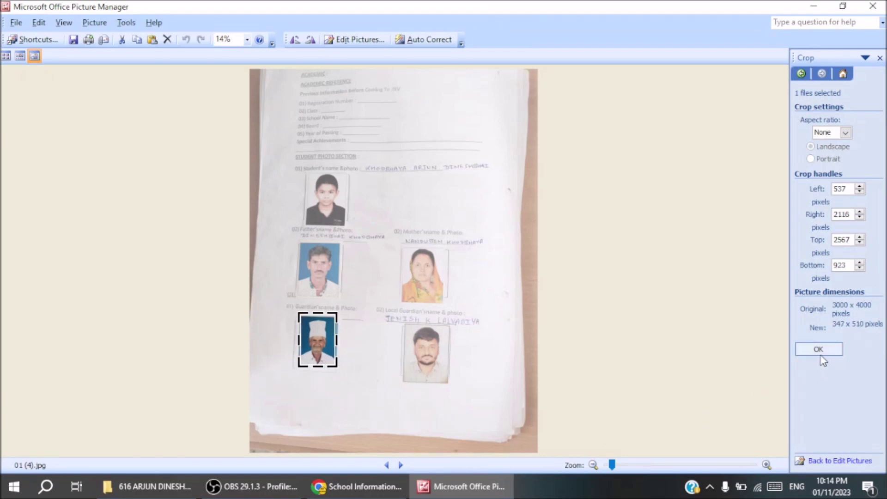
pyautogui.click(818, 349)
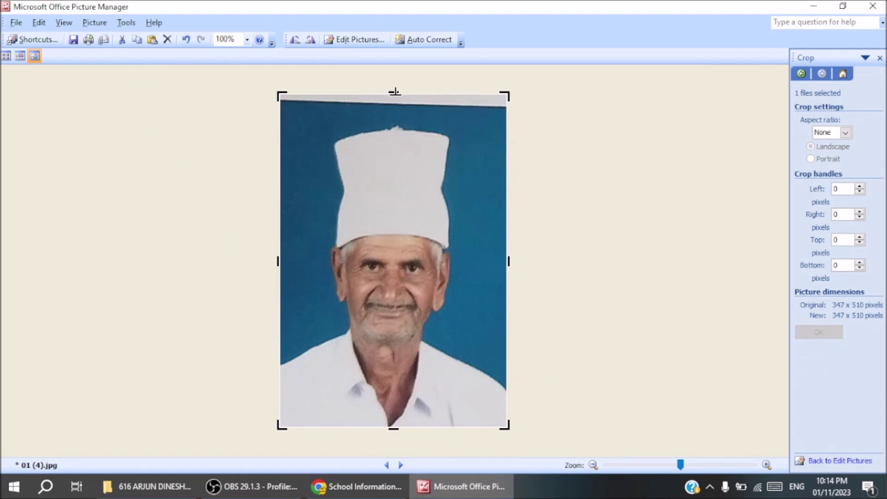
pyautogui.moveTo(394, 93); pyautogui.dragTo(399, 107)
pyautogui.click(818, 332)
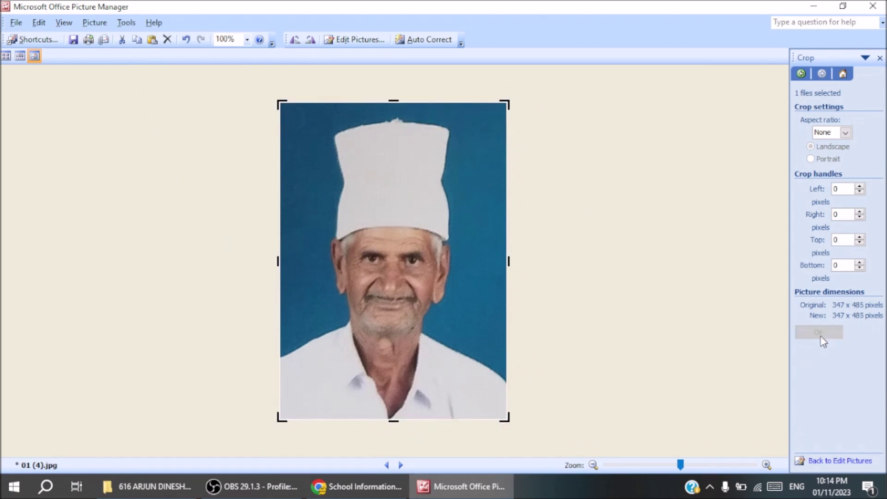
pyautogui.click(400, 465)
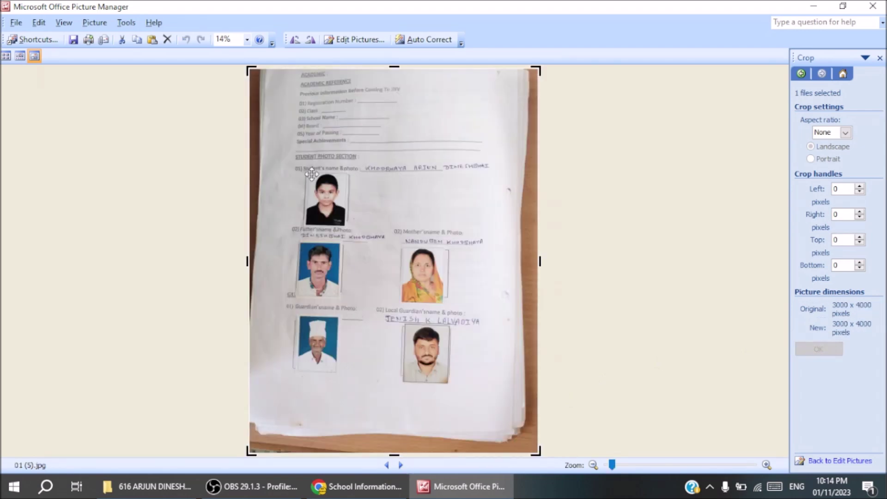
# - Crop 01 (5).jpg to the bearded man's photo, trimming left and top to 404 x 579
pyautogui.moveTo(250, 70); pyautogui.dragTo(401, 324)
pyautogui.moveTo(536, 452); pyautogui.dragTo(448, 384)
pyautogui.click(818, 349)
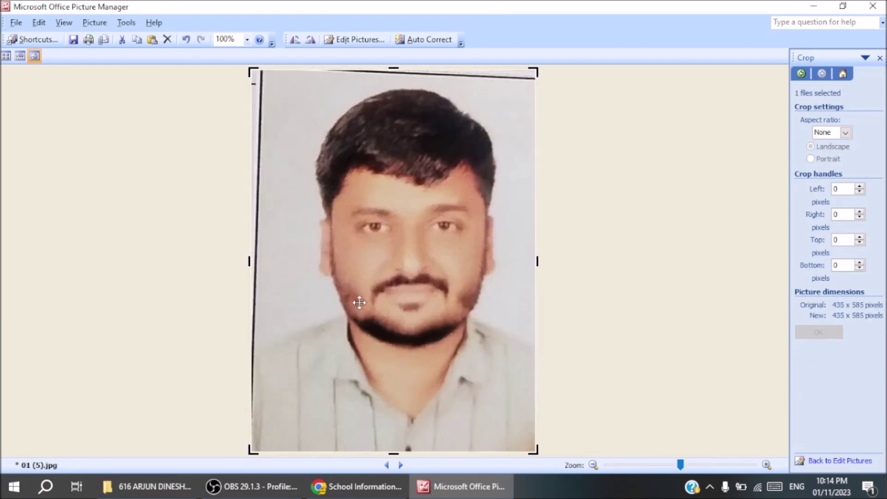
pyautogui.moveTo(250, 262); pyautogui.dragTo(269, 261)
pyautogui.moveTo(404, 68); pyautogui.dragTo(404, 72)
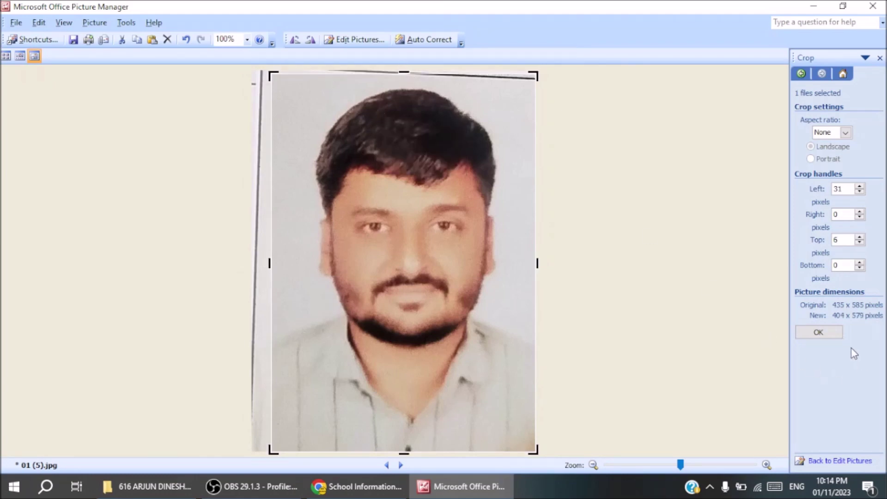
pyautogui.click(830, 333)
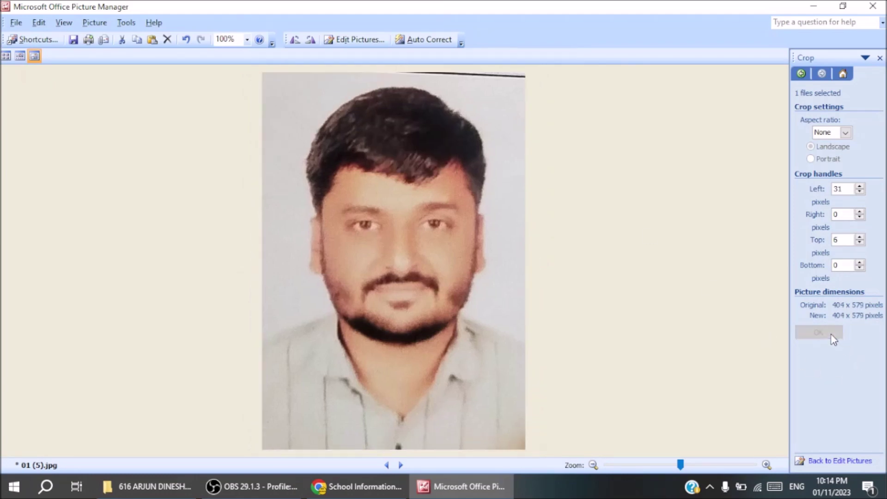
# - Save the cropped picture and return to the Thumbnails view of all pictures
pyautogui.click(16, 23)
pyautogui.click(41, 110)
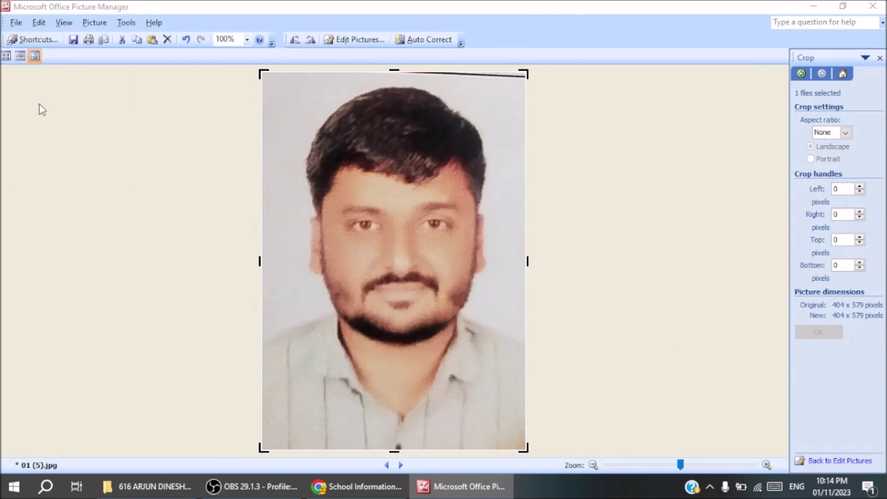
pyautogui.click(6, 56)
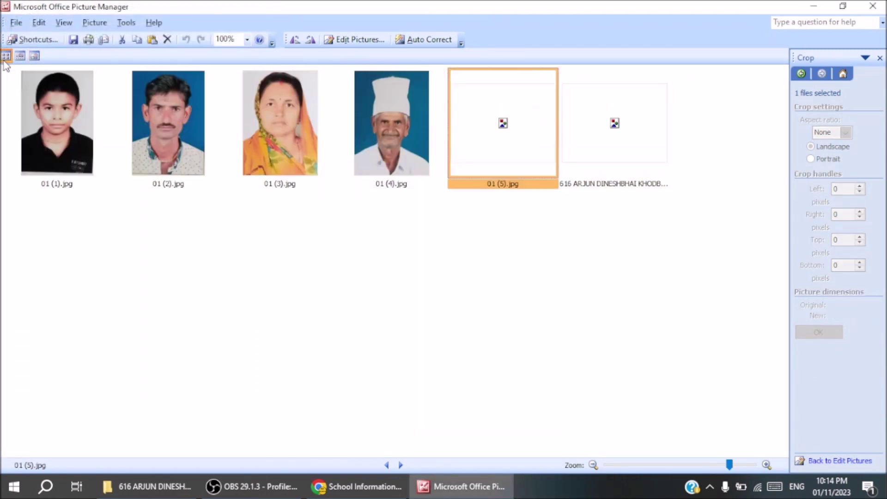
pyautogui.click(262, 261)
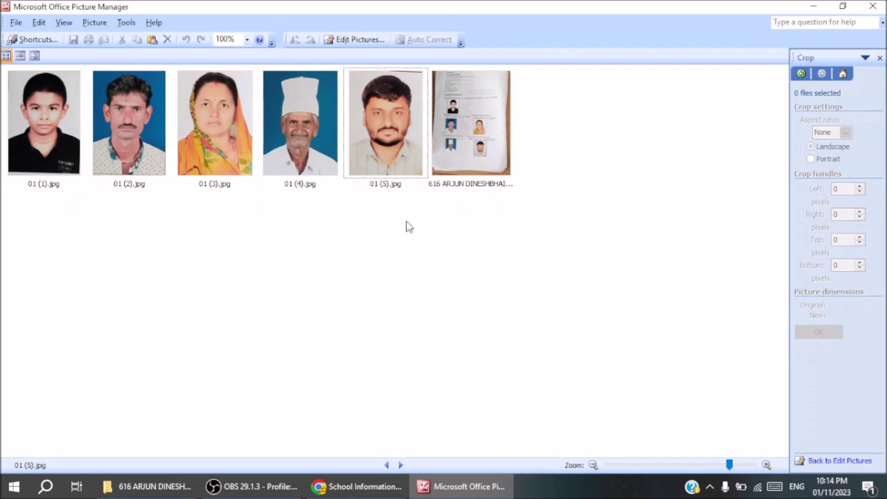
# - Select all five portraits, 01 (1).jpg through 01 (5).jpg, for editing
pyautogui.click(51, 127)
pyautogui.keyDown('ctrl'); pyautogui.click(157, 150); pyautogui.keyUp('ctrl')
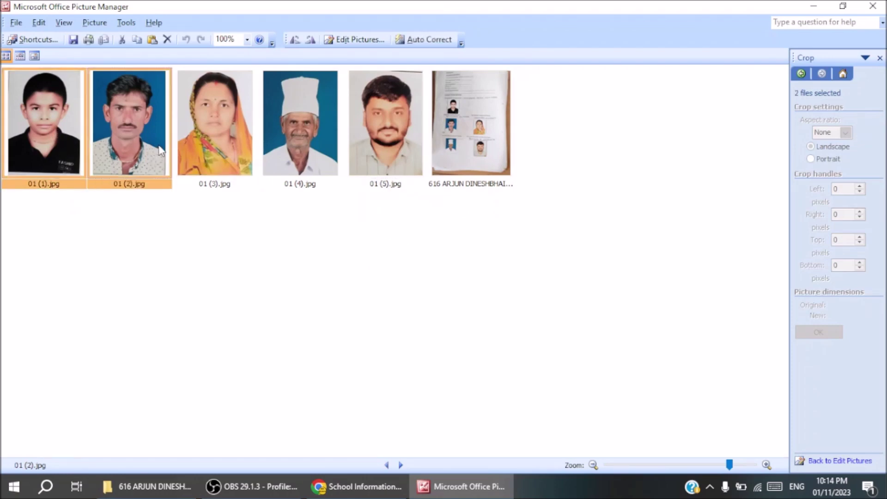
pyautogui.keyDown('ctrl'); pyautogui.click(204, 139); pyautogui.keyUp('ctrl')
pyautogui.keyDown('ctrl'); pyautogui.click(299, 136); pyautogui.keyUp('ctrl')
pyautogui.keyDown('ctrl'); pyautogui.click(393, 134); pyautogui.keyUp('ctrl')
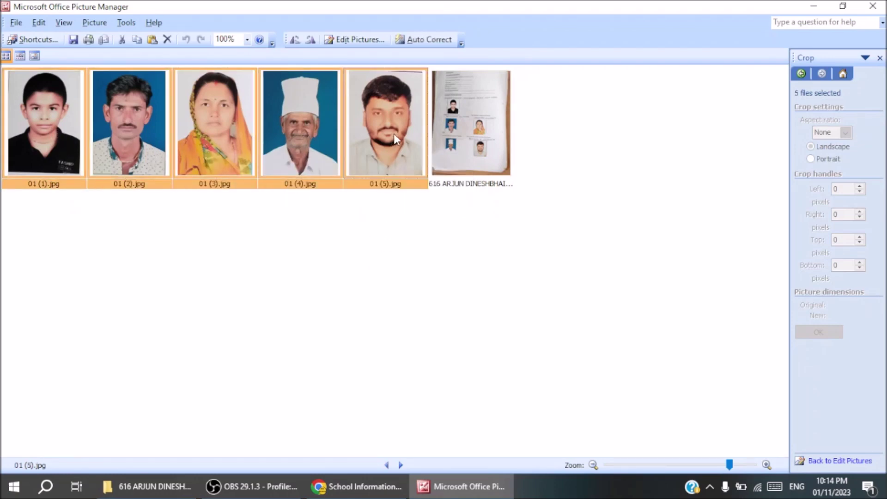
pyautogui.click(356, 41)
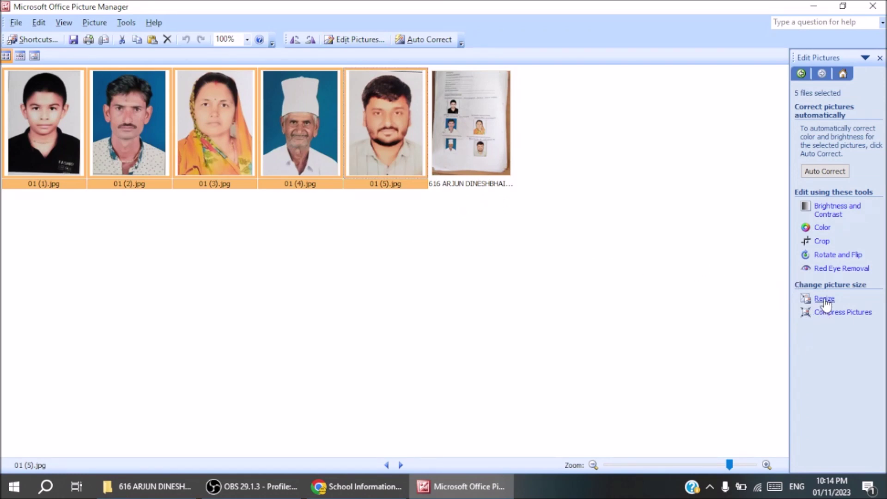
pyautogui.hotkey('alt', 'Tab')
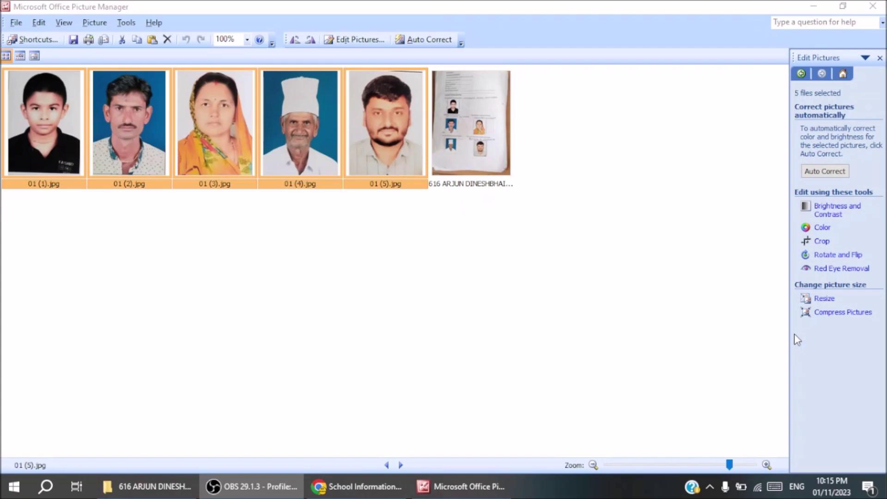
# - Apply a custom 500 x 500 pixel resize to the five portraits and Save All
pyautogui.click(824, 298)
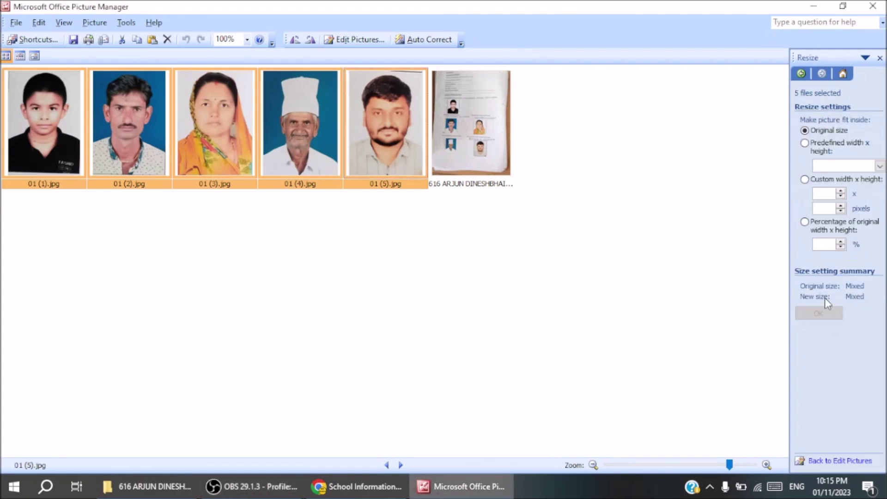
pyautogui.click(804, 180)
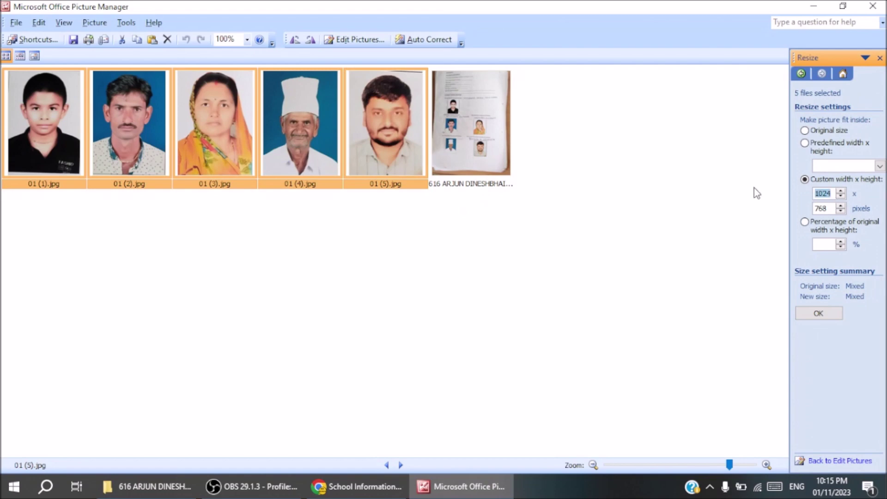
pyautogui.write('500')
pyautogui.moveTo(831, 209); pyautogui.dragTo(815, 207)
pyautogui.write('50')
pyautogui.click(817, 315)
pyautogui.click(16, 23)
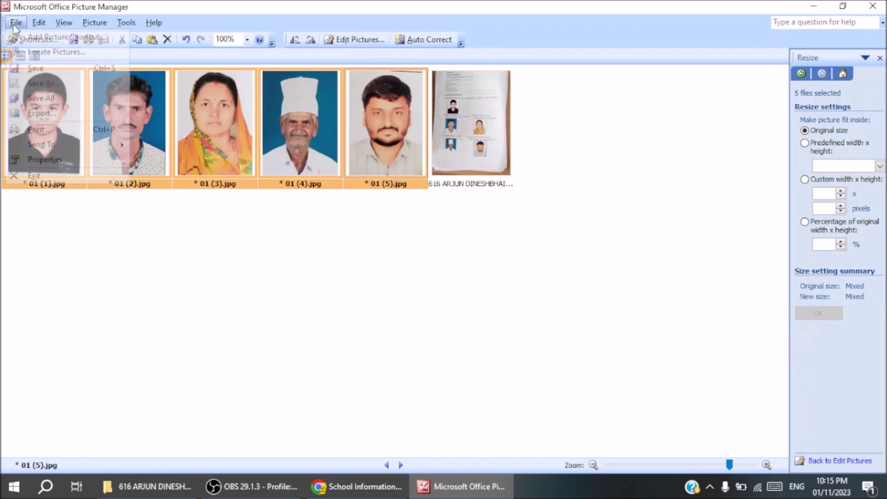
pyautogui.click(50, 104)
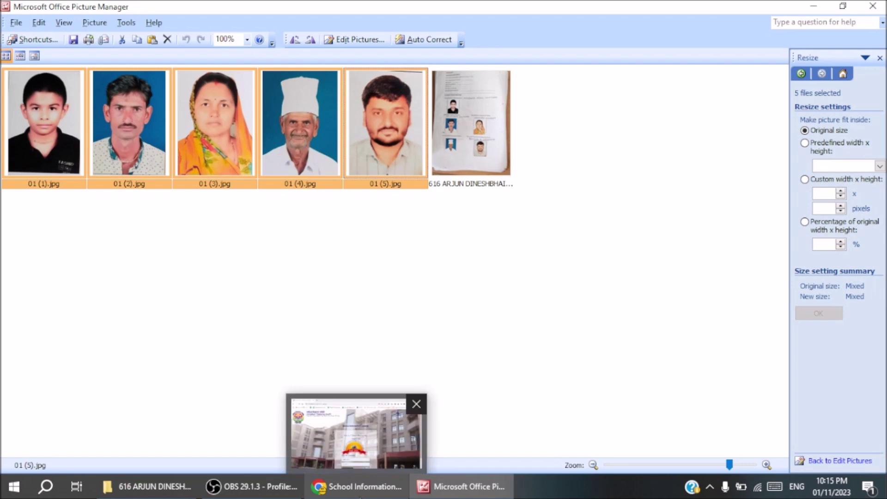
# - Switch to the NVS School Information System login and fill in the captcha code
pyautogui.click(361, 493)
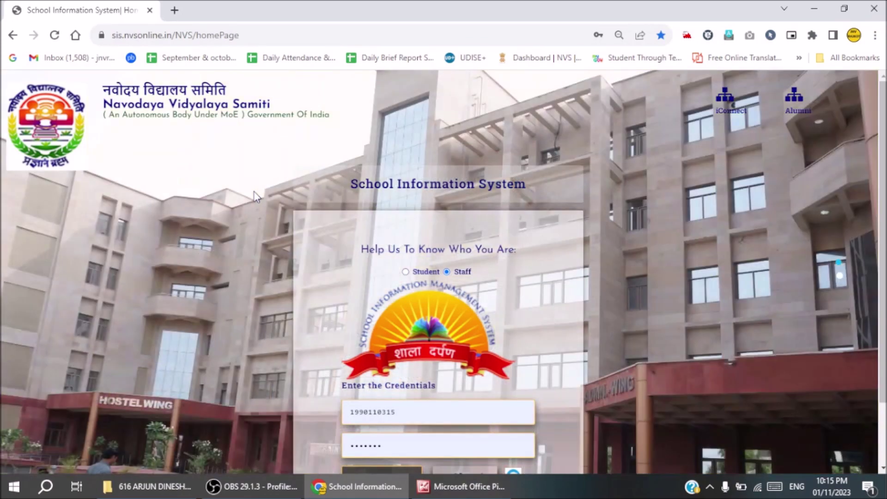
pyautogui.scroll(-2, 495, 376)
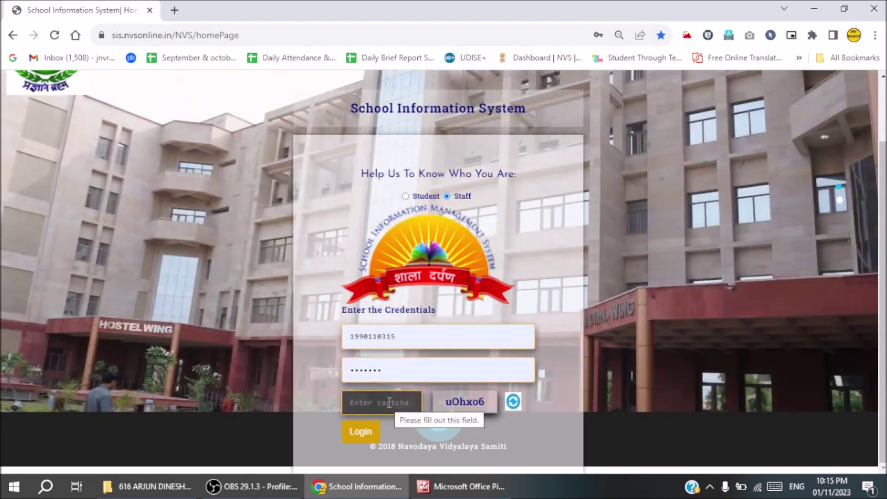
pyautogui.click(386, 400)
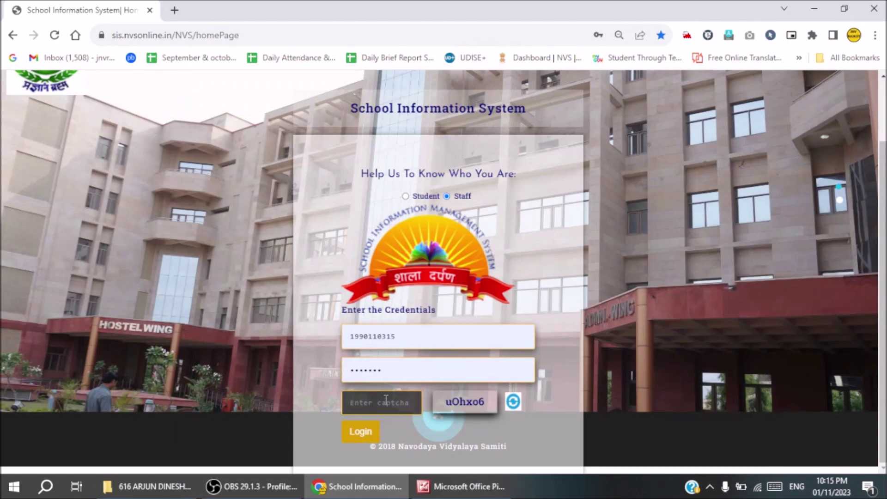
pyautogui.write('u')
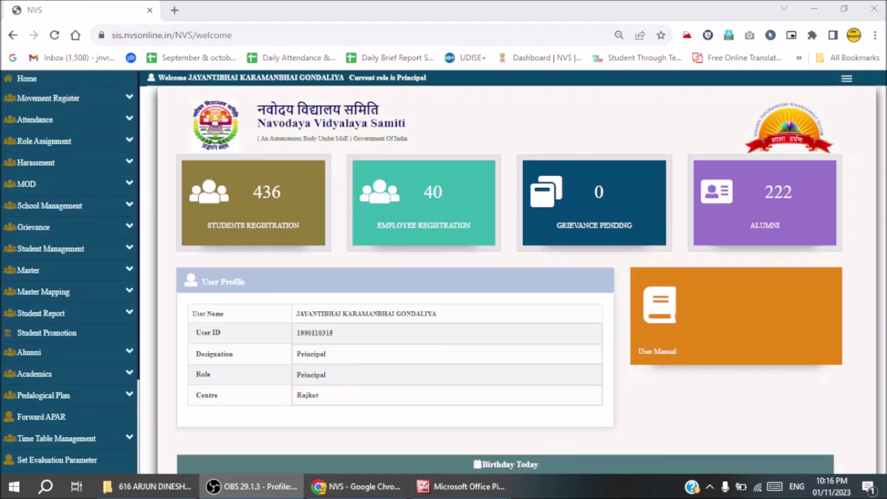
# - Open Student Report > Student Report from the sidebar to list registered students
pyautogui.click(42, 314)
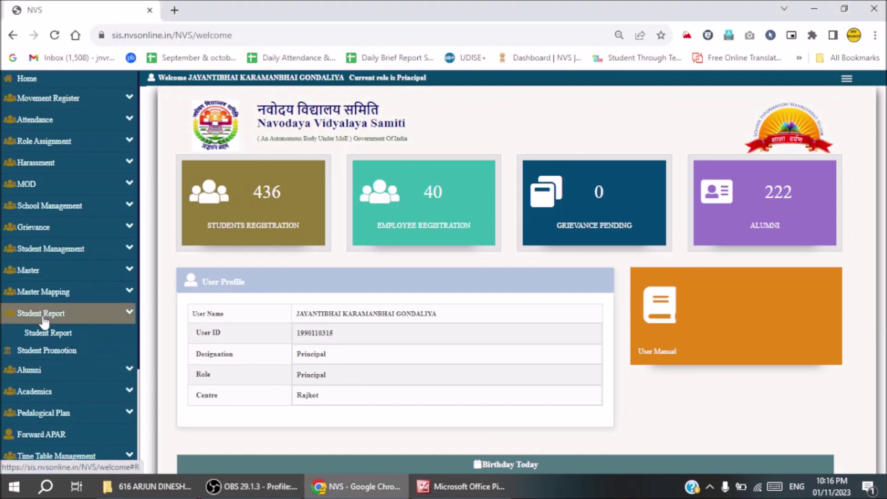
pyautogui.click(48, 333)
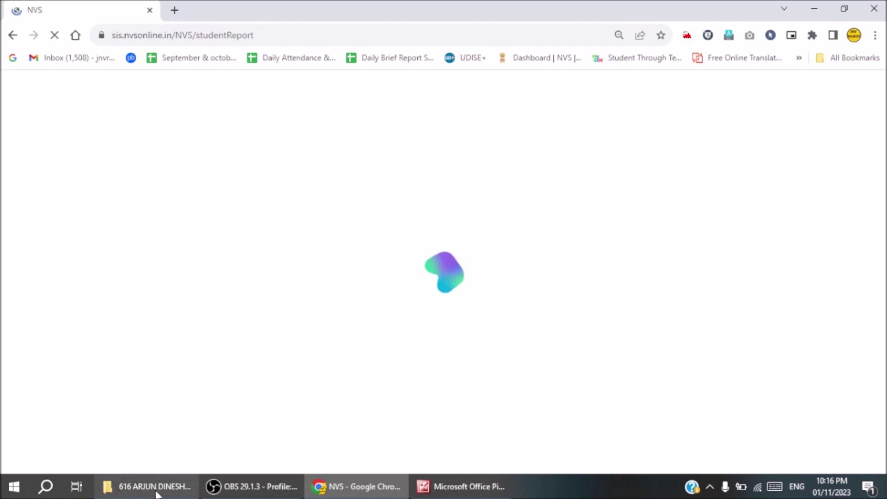
pyautogui.moveTo(157, 495)
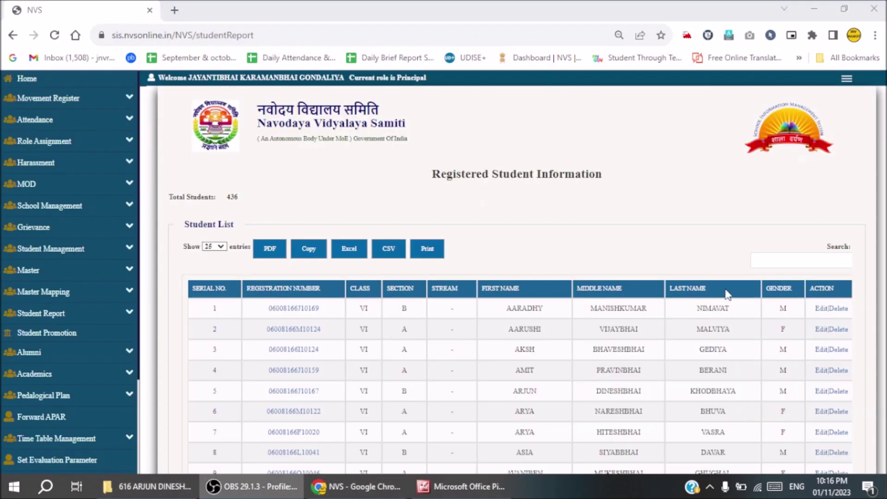
# - Search for the student by name, edit their record, and open the Photo Section tab
pyautogui.click(793, 267)
pyautogui.write('arjun')
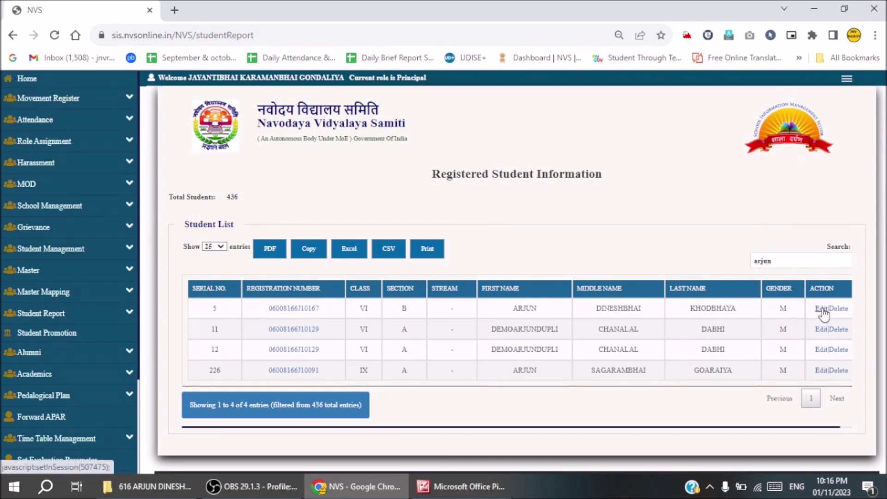
pyautogui.click(821, 309)
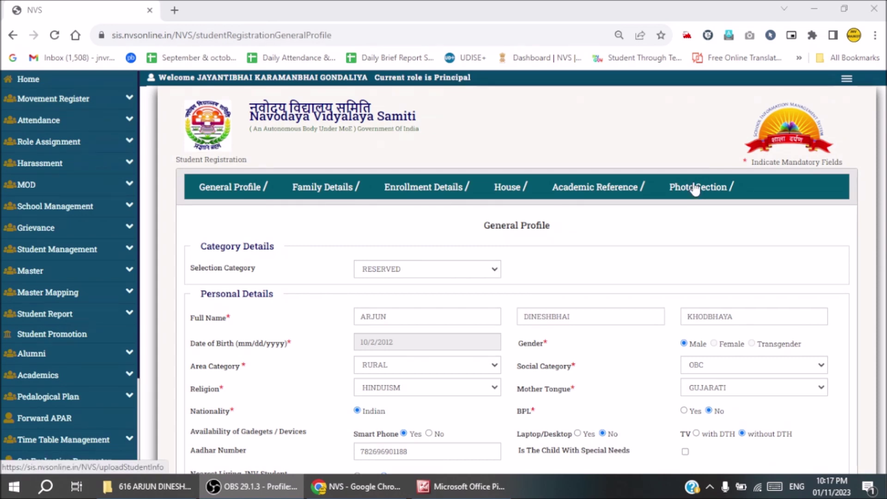
pyautogui.click(699, 199)
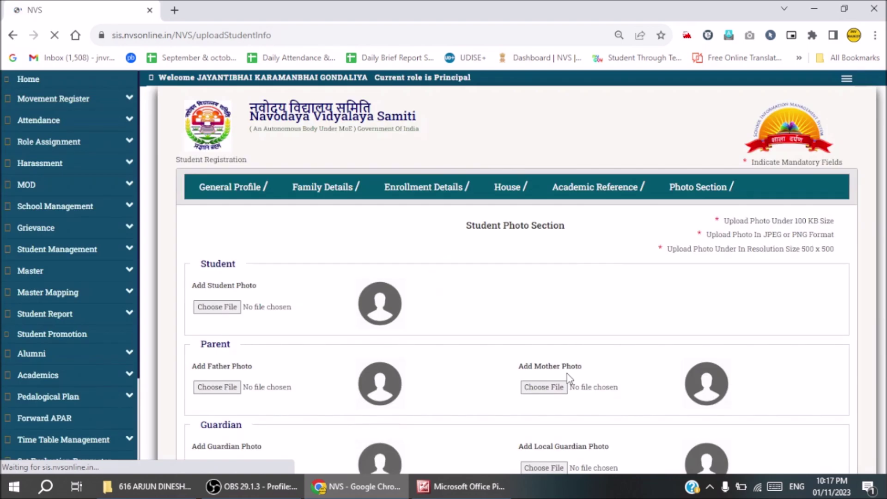
# - Attach 01 (1).jpg from Desktop's 'sis students photos class 6 2023' student folder as the student photo
pyautogui.click(215, 308)
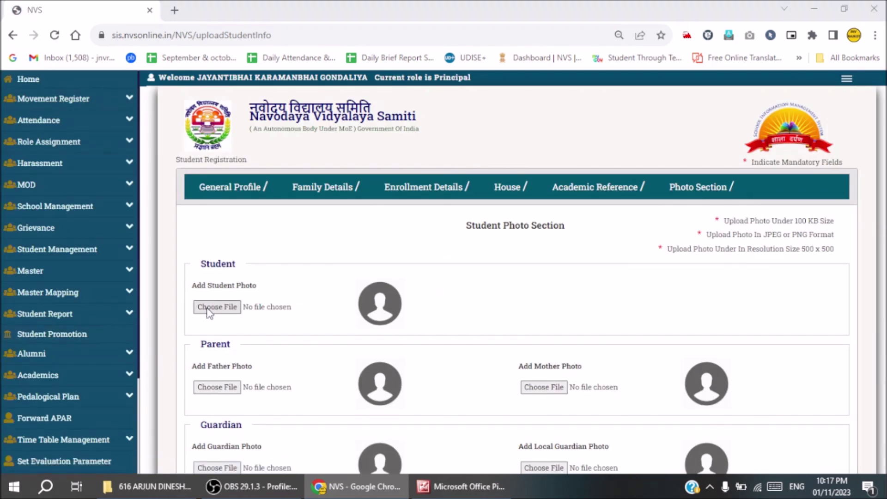
pyautogui.scroll(1, 82, 97)
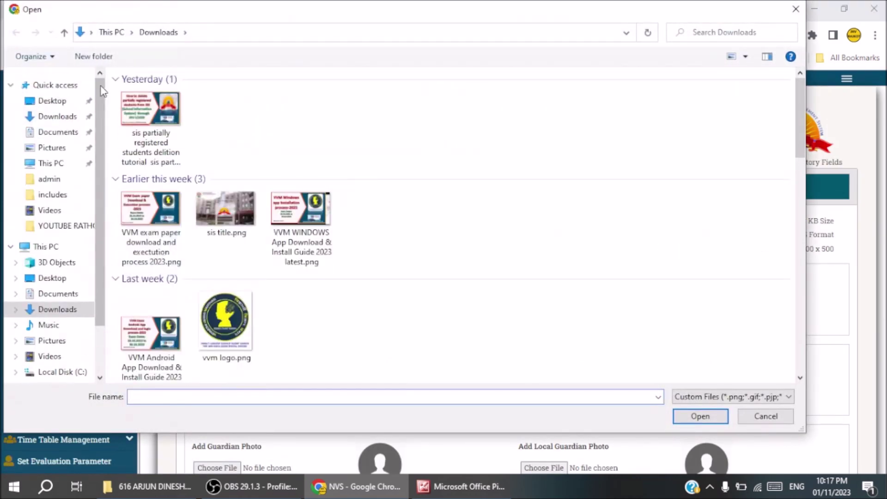
pyautogui.click(49, 100)
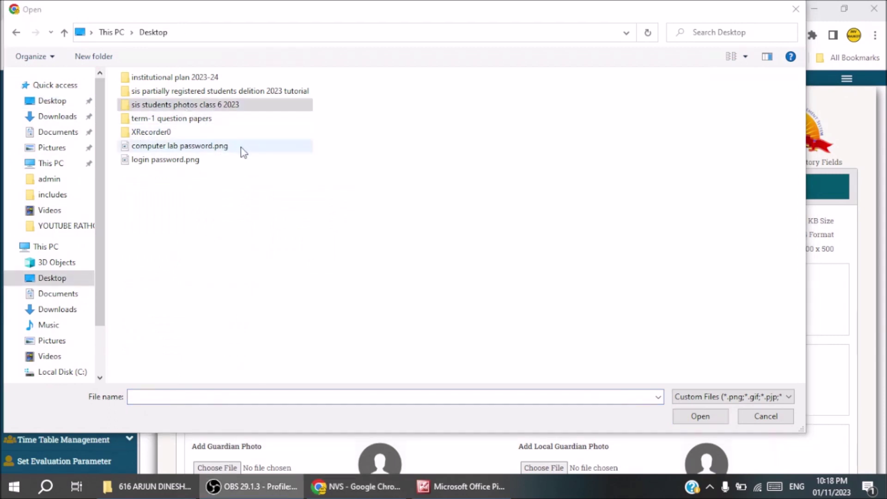
pyautogui.doubleClick(203, 104)
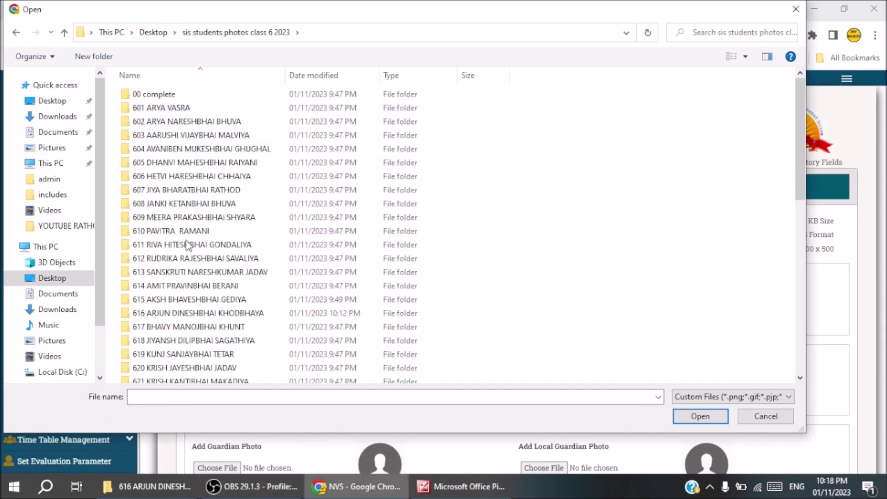
pyautogui.doubleClick(154, 313)
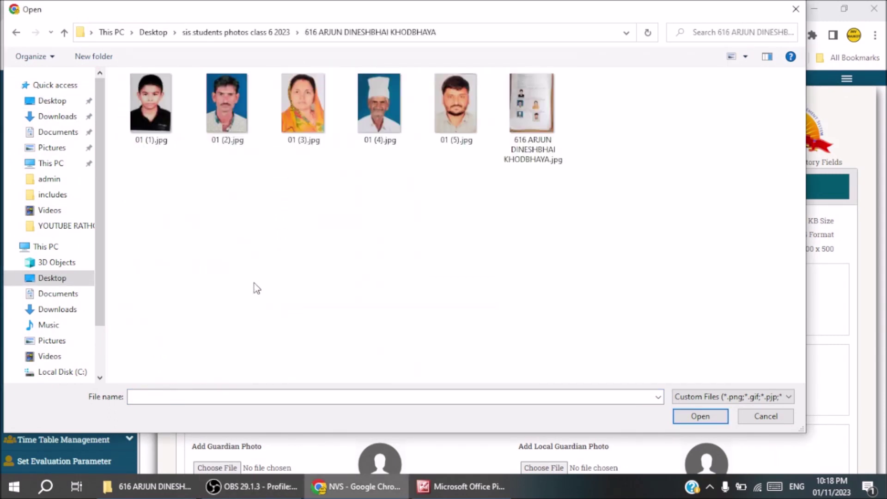
pyautogui.doubleClick(162, 123)
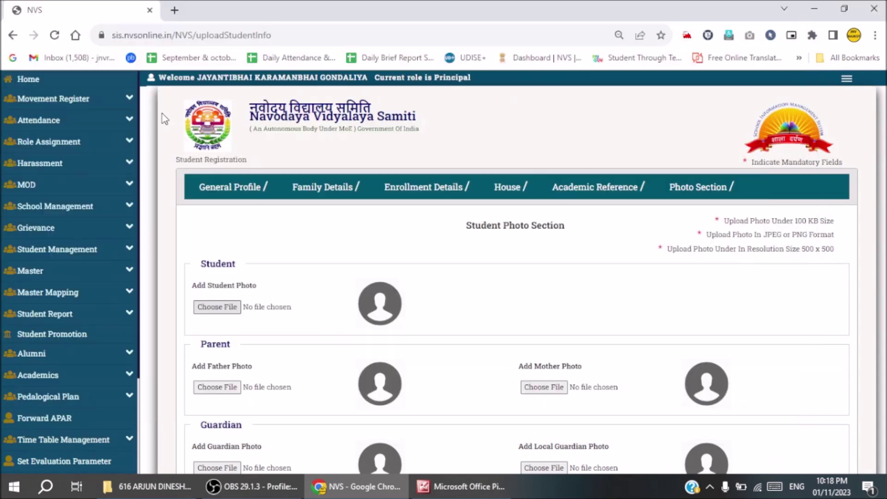
# - Attach 01 (2).jpg as the father photo and 01 (3).jpg as the mother photo
pyautogui.click(218, 387)
pyautogui.doubleClick(227, 108)
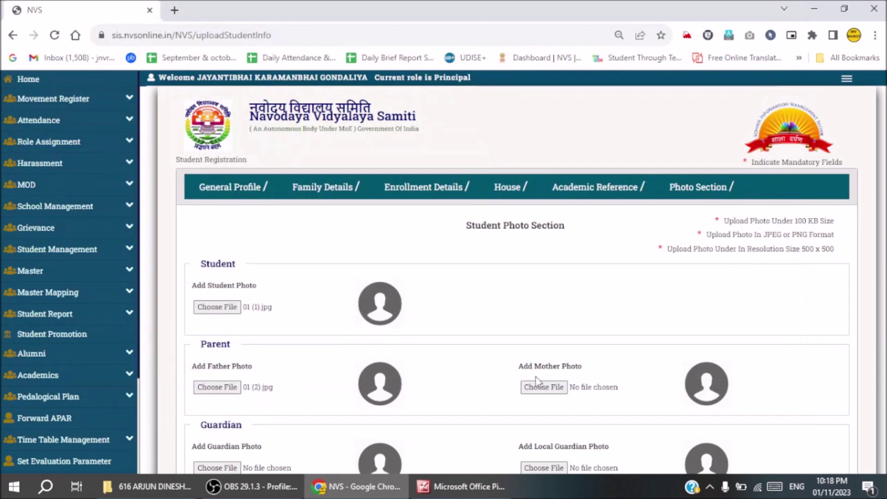
pyautogui.click(527, 386)
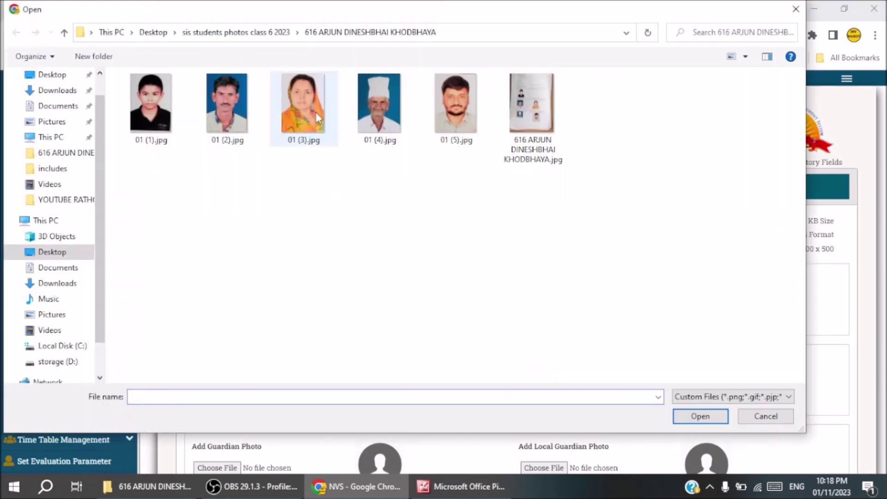
pyautogui.doubleClick(315, 112)
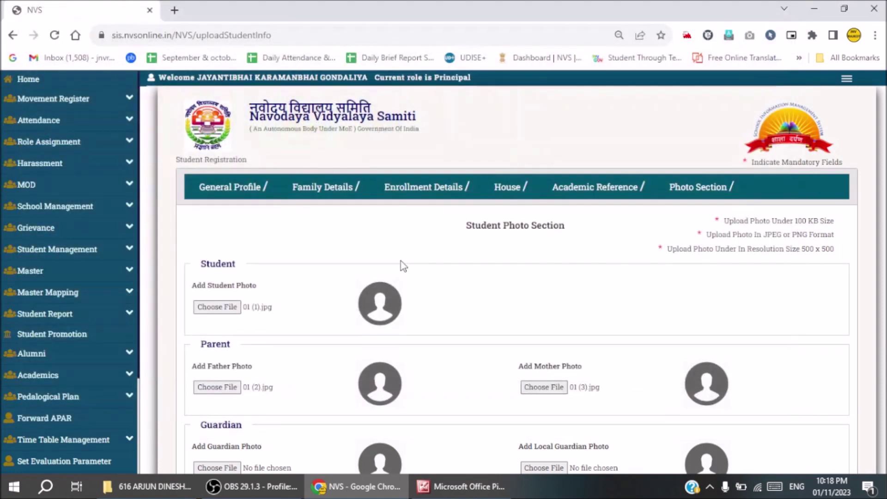
# - Attach 01 (4).jpg as guardian and 01 (5).jpg as local guardian photo, then upload all images
pyautogui.scroll(-3, 368, 275)
pyautogui.click(222, 338)
pyautogui.doubleClick(392, 116)
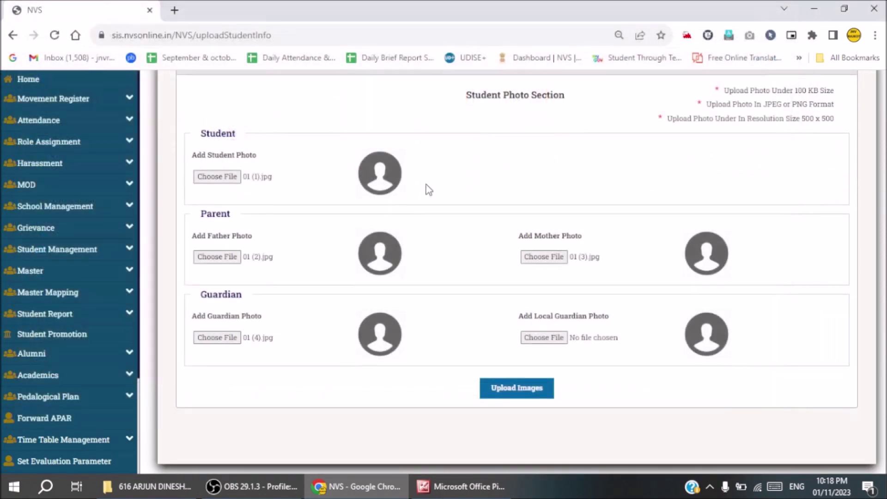
pyautogui.click(559, 340)
pyautogui.click(453, 121)
pyautogui.doubleClick(452, 121)
pyautogui.click(517, 390)
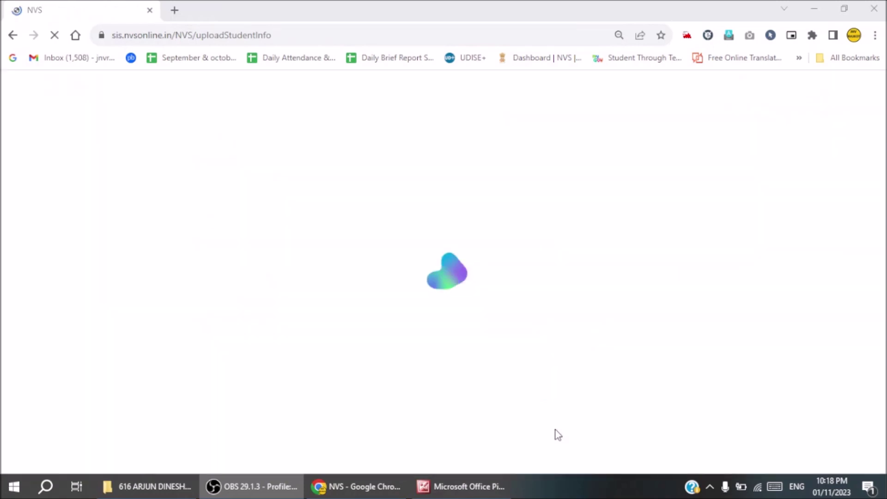